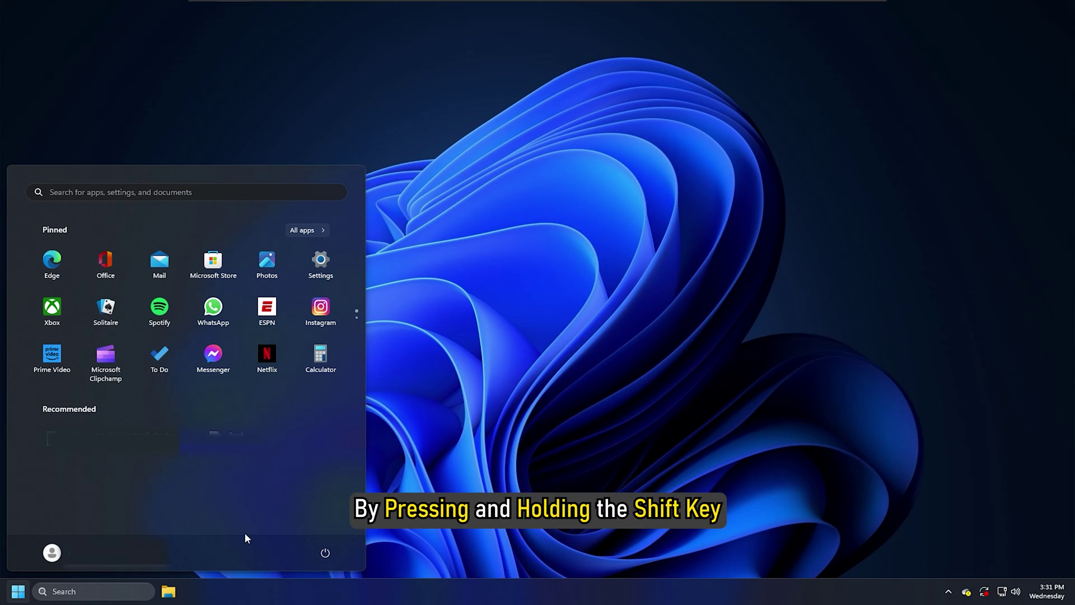
Shift-restart Windows 11 from the Start menu power options into recovery
{"action": "left_click", "coordinate": [326, 553]}
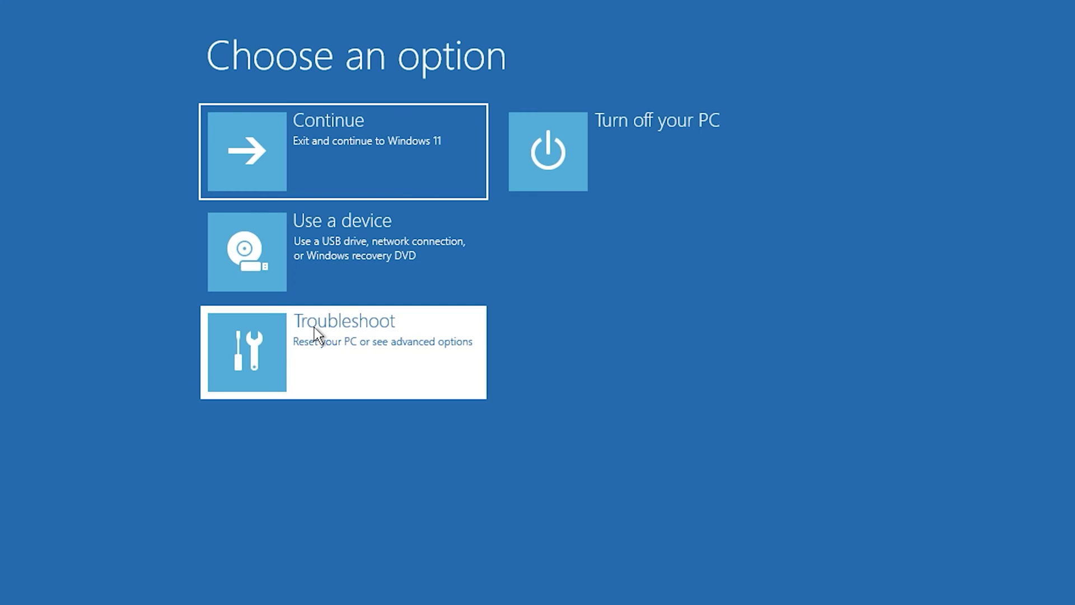
Go to Troubleshoot > Advanced options in the recovery environment
{"action": "left_click", "coordinate": [314, 327]}
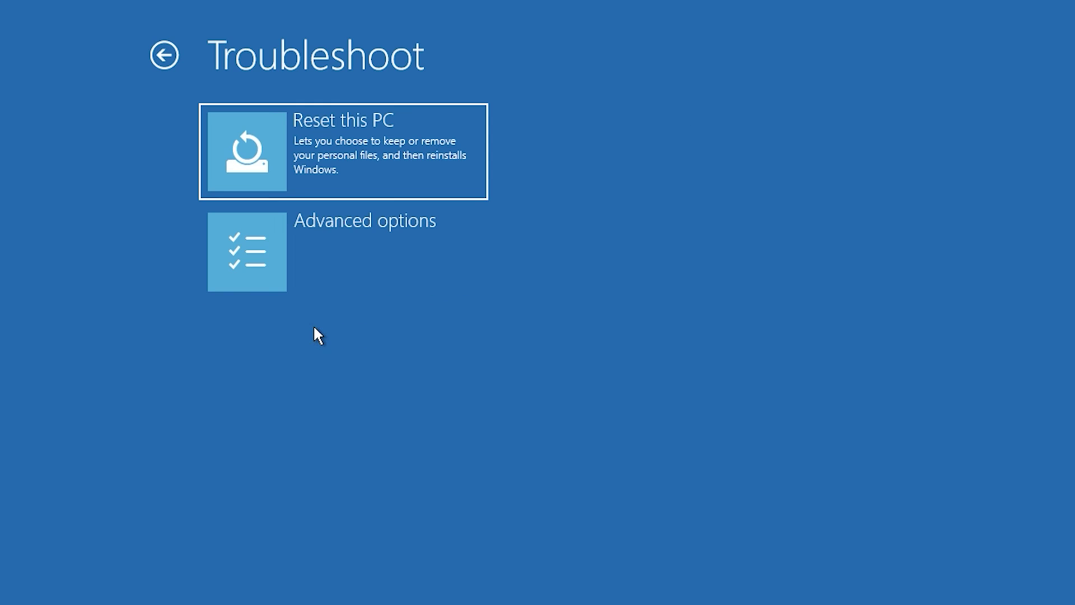
{"action": "left_click", "coordinate": [353, 241]}
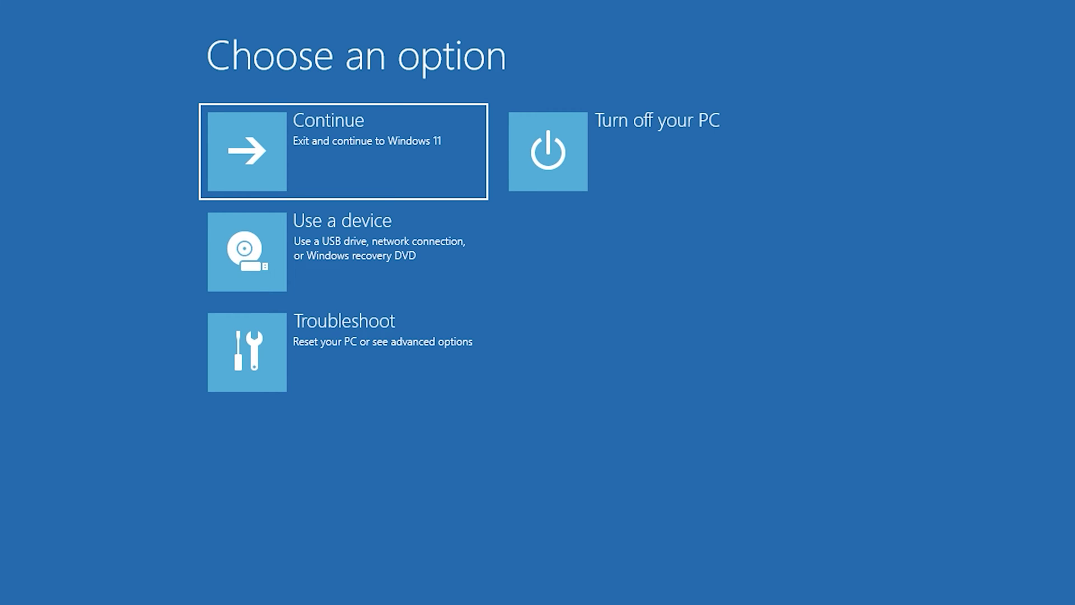
Reach Uninstall Updates via Troubleshoot > Advanced options
{"action": "left_click", "coordinate": [314, 327]}
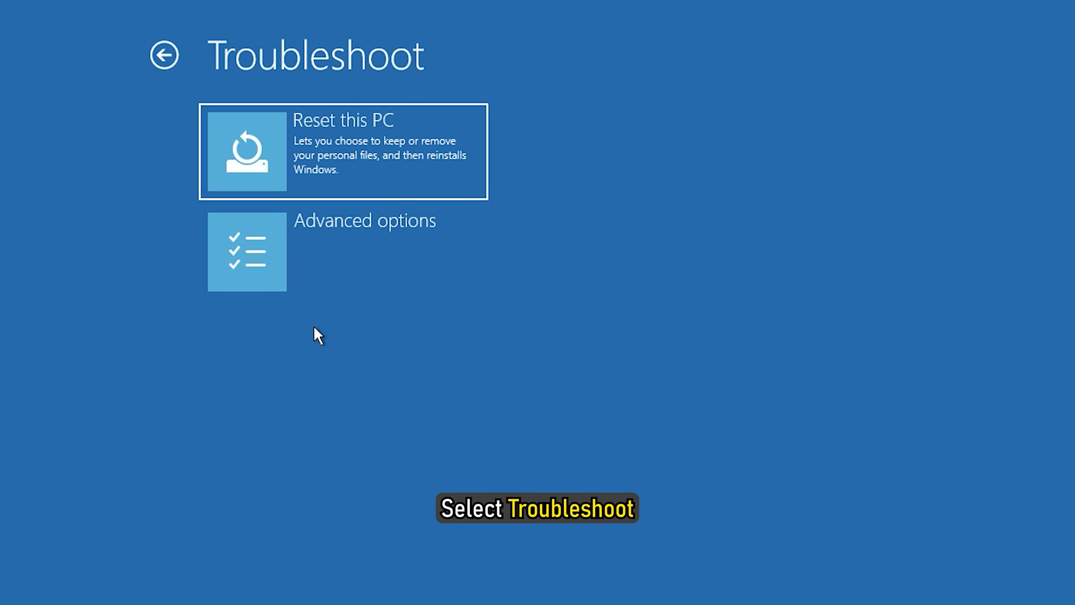
{"action": "left_click", "coordinate": [353, 242]}
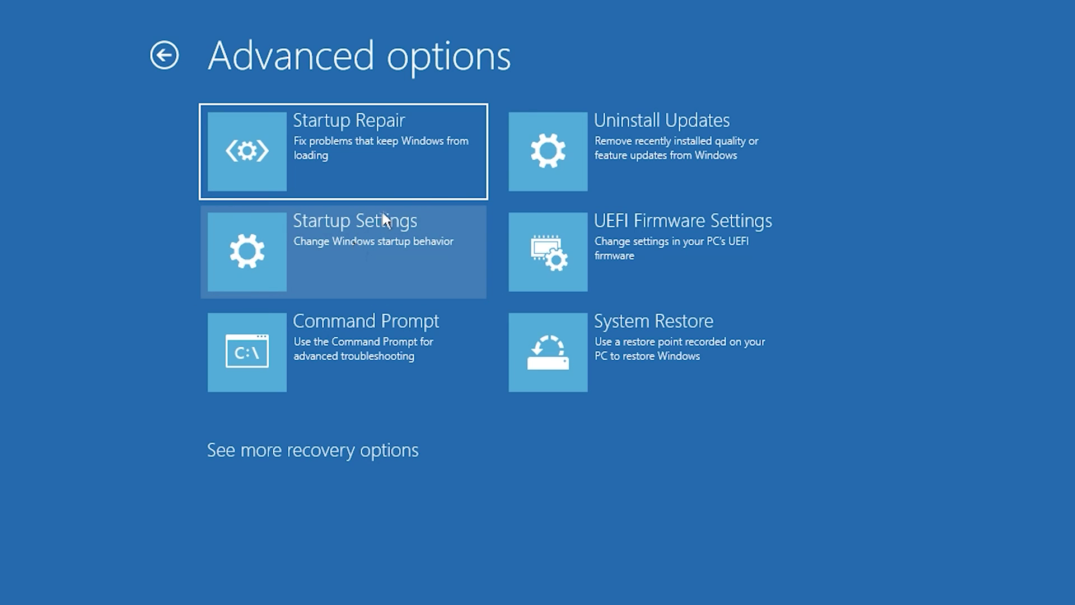
{"action": "left_click", "coordinate": [564, 154]}
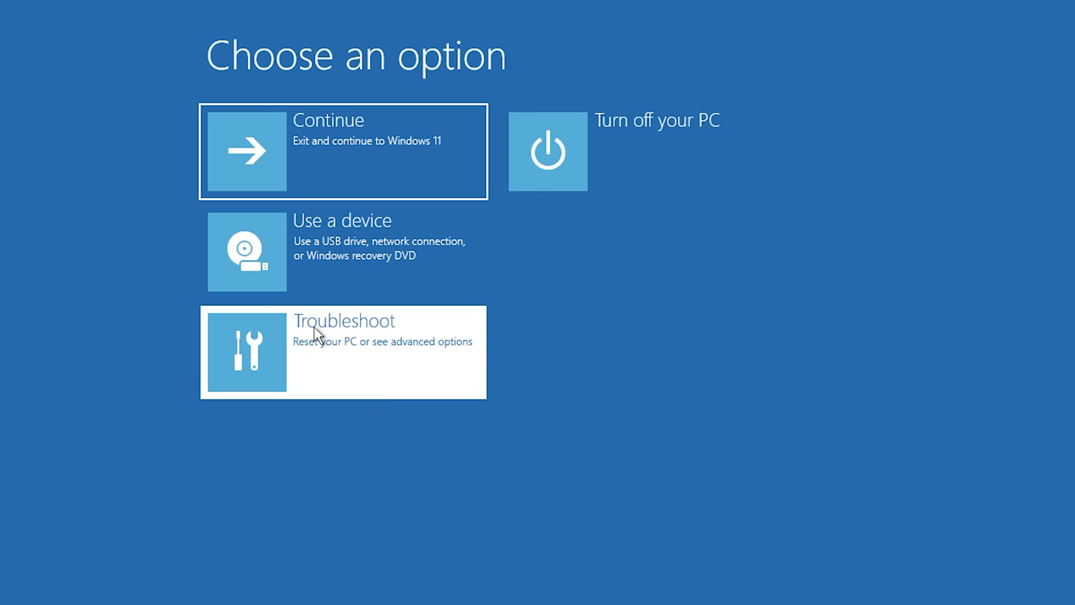
Return to the Advanced options screen through Troubleshoot
{"action": "left_click", "coordinate": [315, 327]}
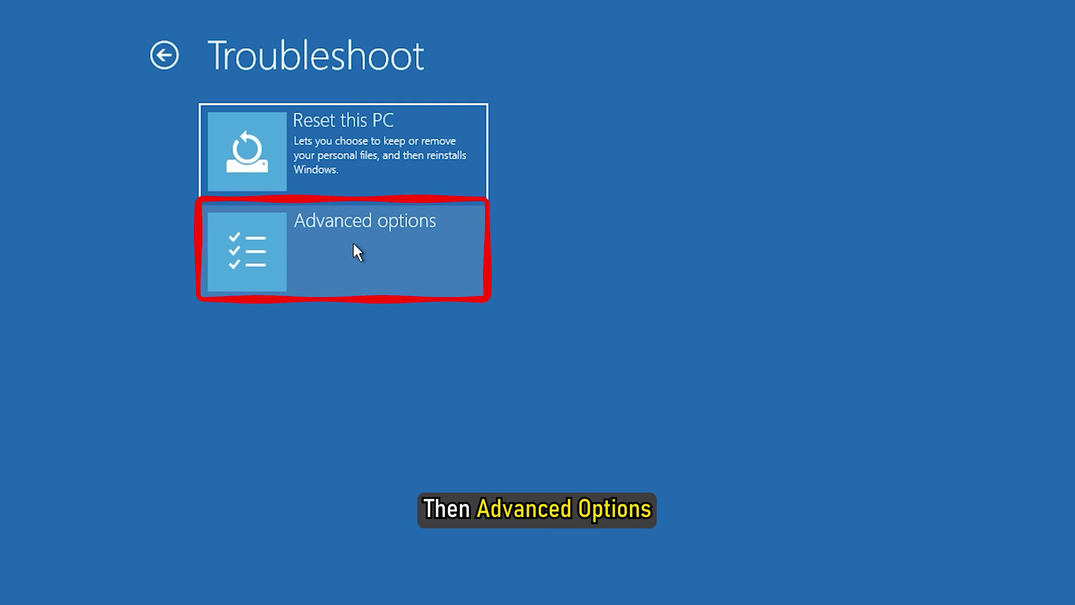
{"action": "left_click", "coordinate": [353, 240]}
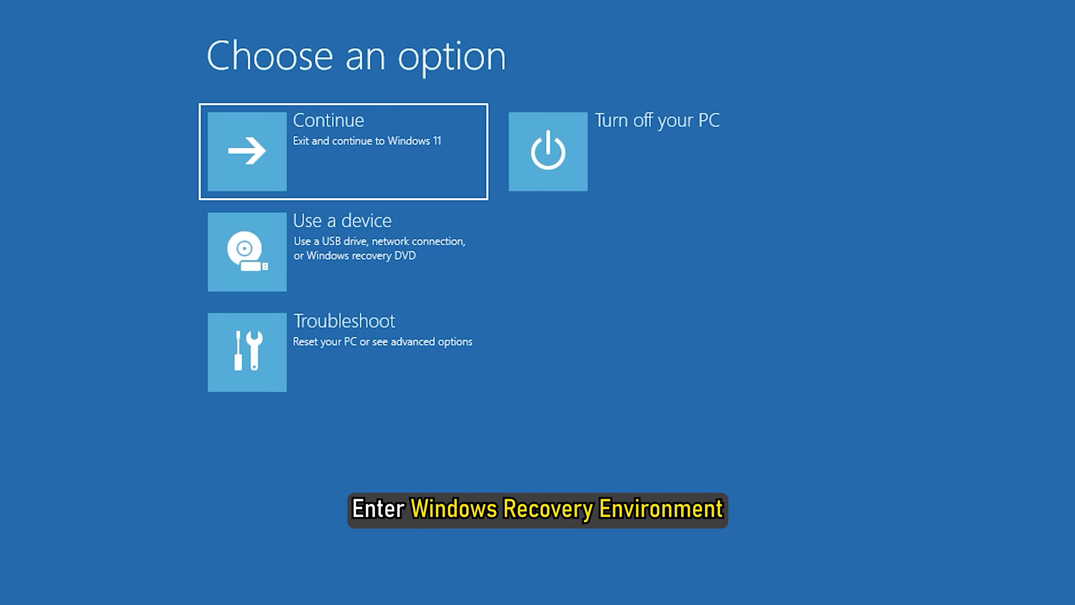
Choose Troubleshoot > Reset this PC to show Keep my files and Remove everything
{"action": "left_click", "coordinate": [314, 327]}
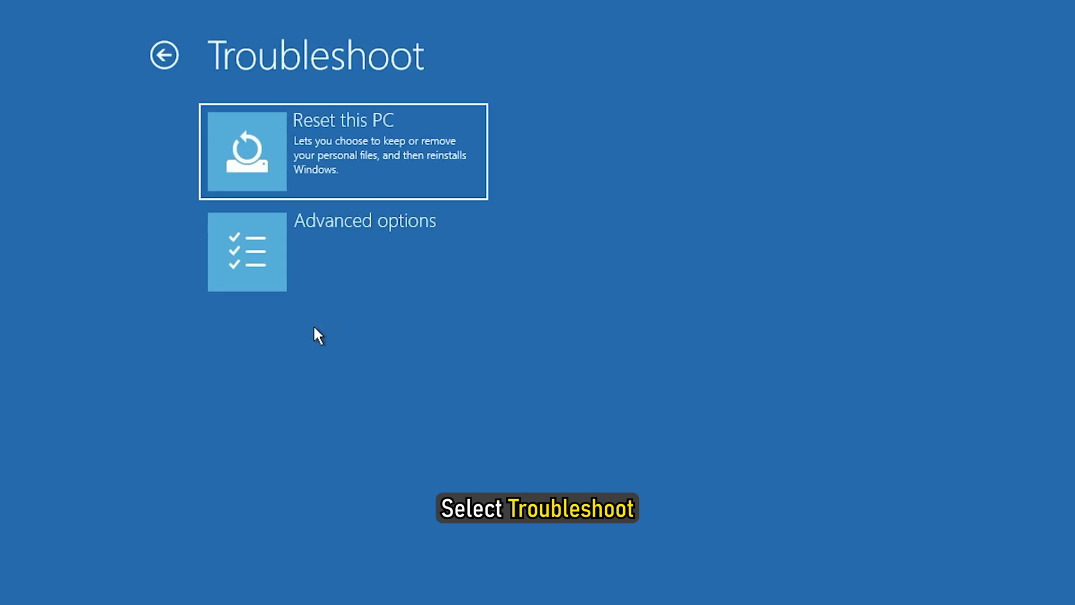
{"action": "left_click", "coordinate": [345, 161]}
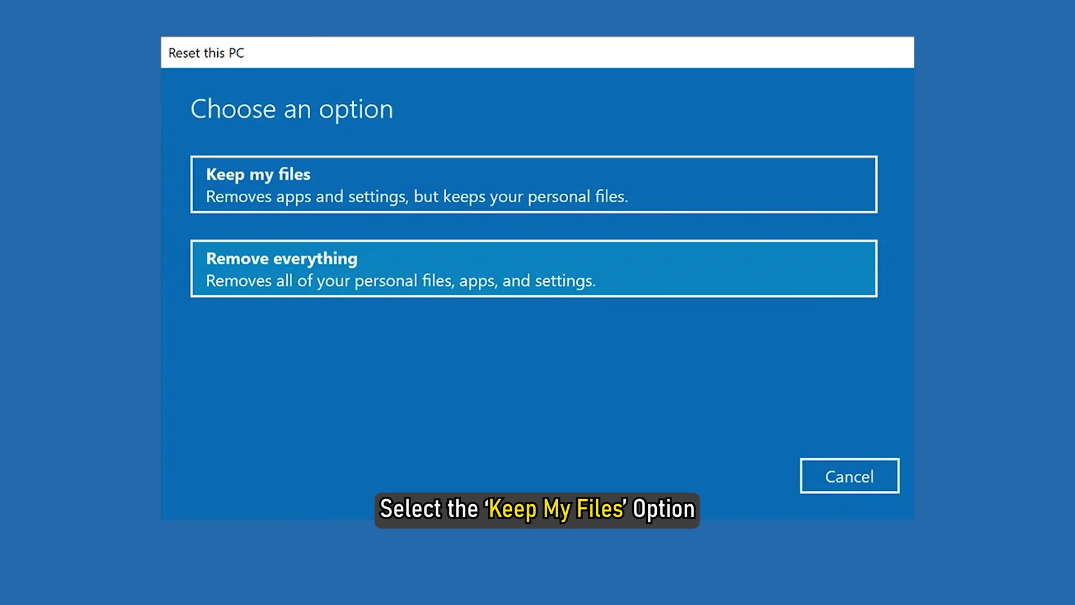